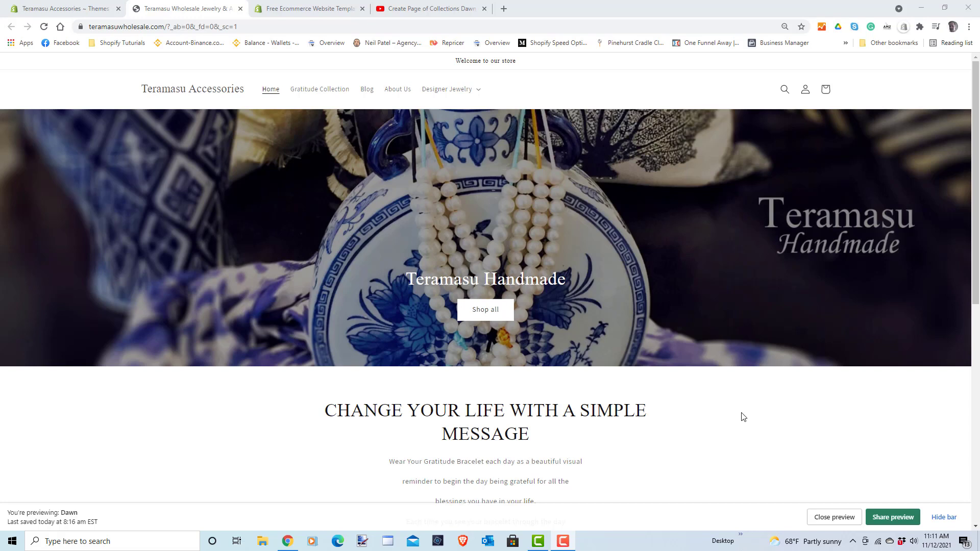
Step: Browse Designer Bracelets and Shop by Collection from the Designer Jewelry menu, then open the Designer Bracelets card
left_click(452, 94)
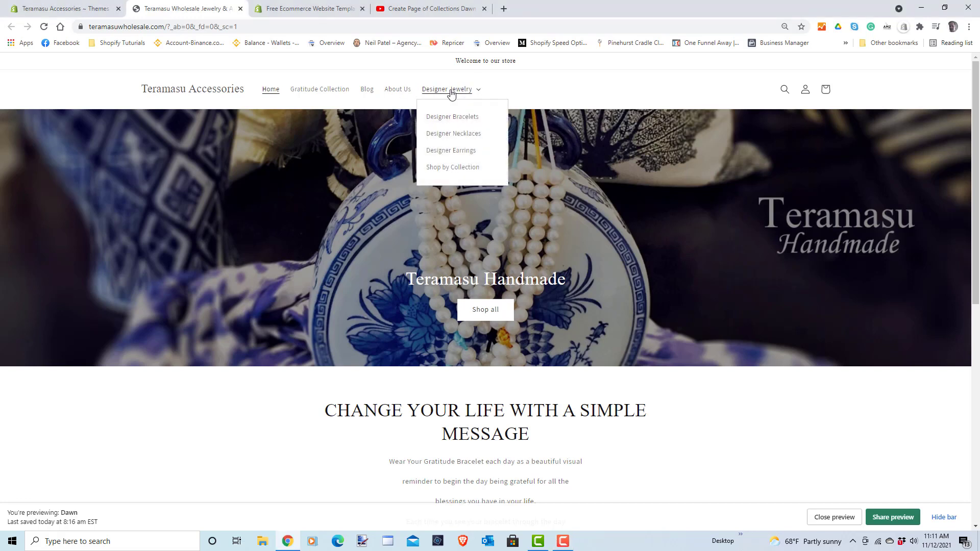
left_click(450, 123)
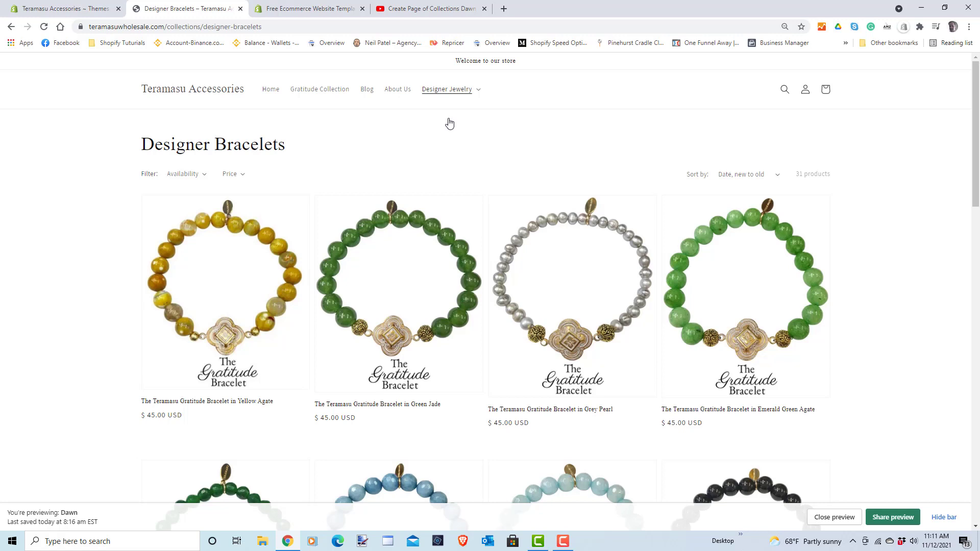
left_click(445, 96)
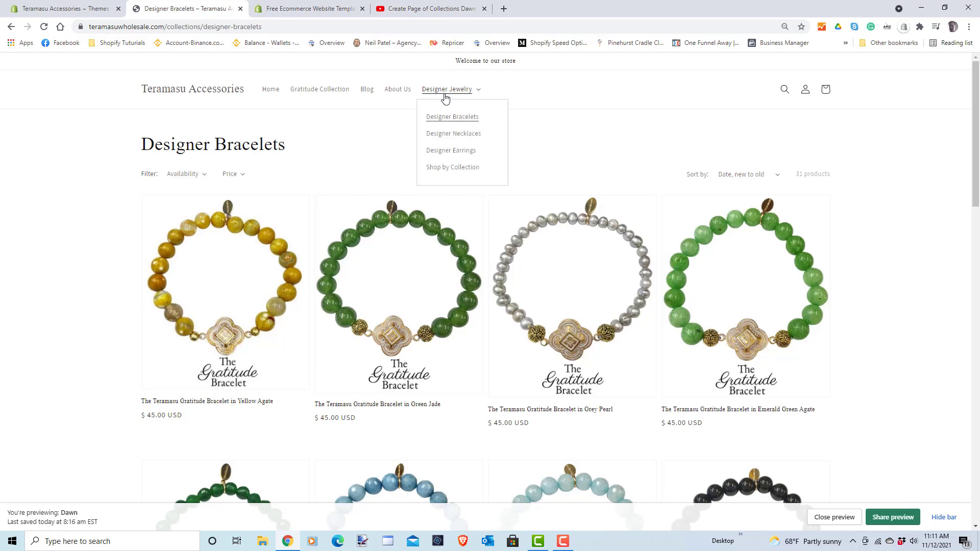
left_click(449, 171)
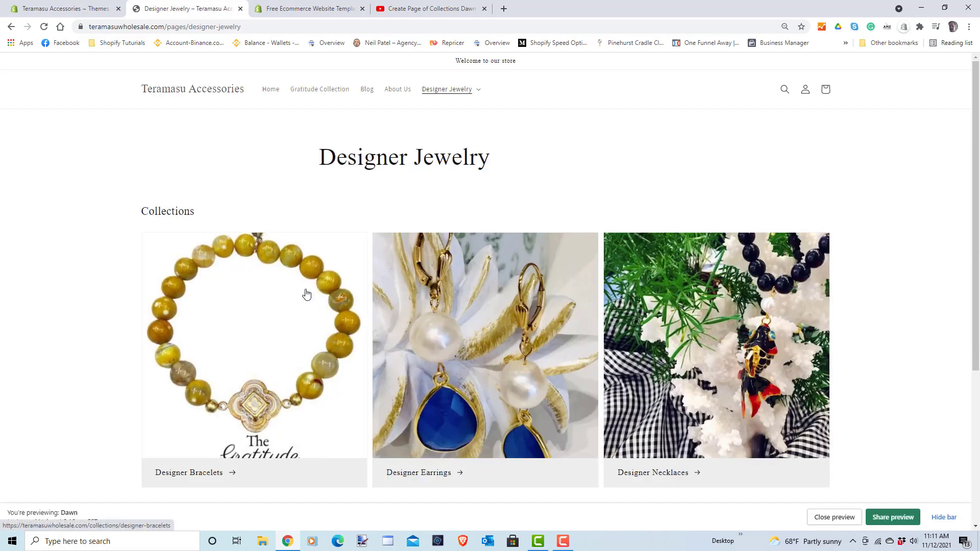
scroll(306, 291, "down", 2)
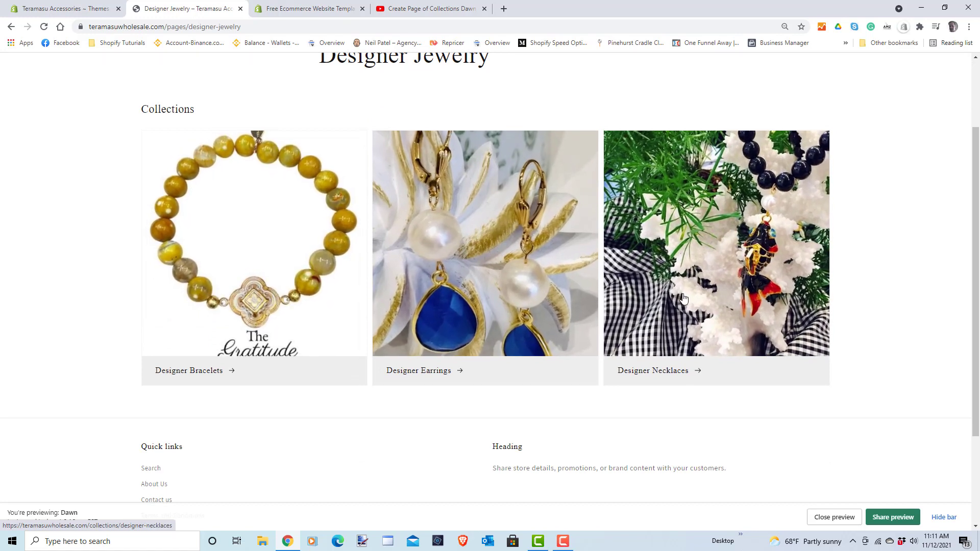
left_click(279, 253)
scroll(280, 253, "down", 3)
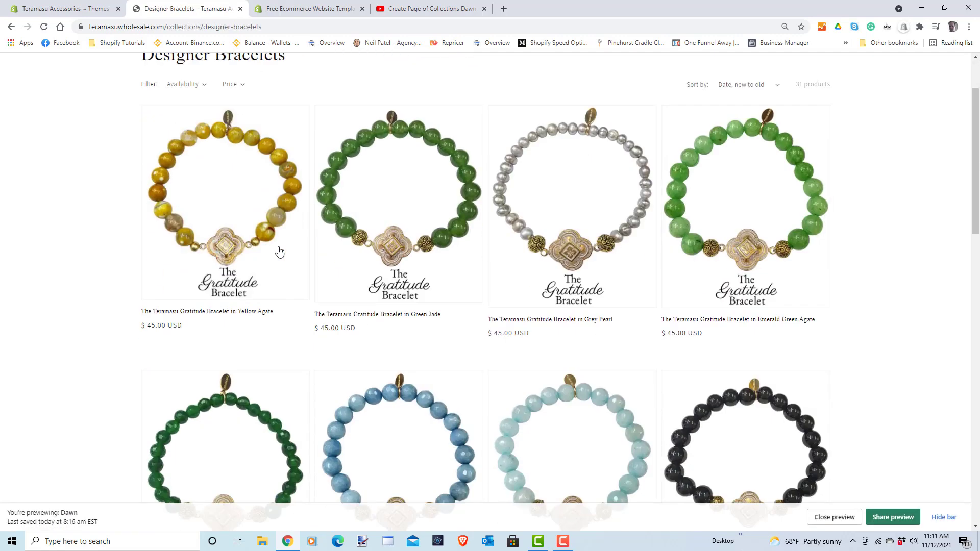
scroll(280, 253, "up", 3)
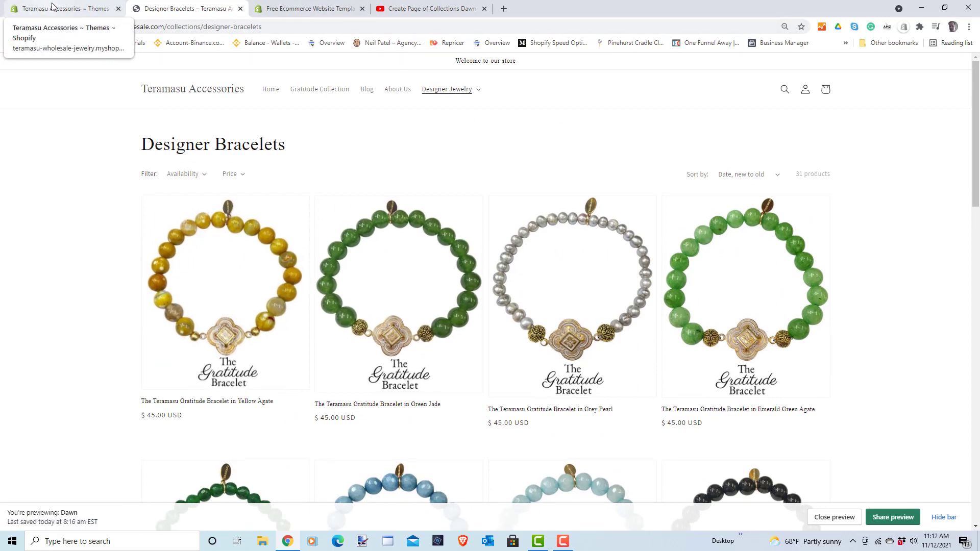
Step: Return to the admin Themes page and dismiss the theme actions list
left_click(52, 7)
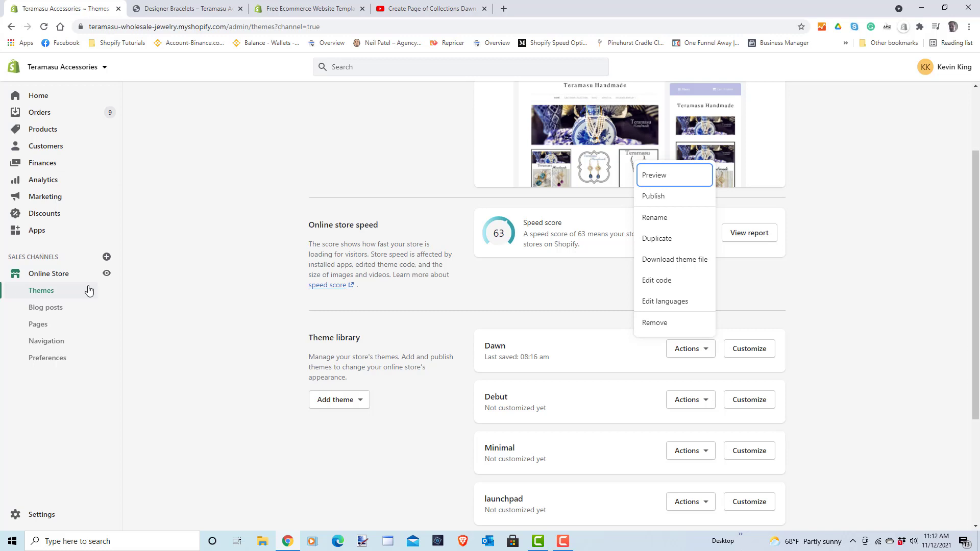
left_click(429, 310)
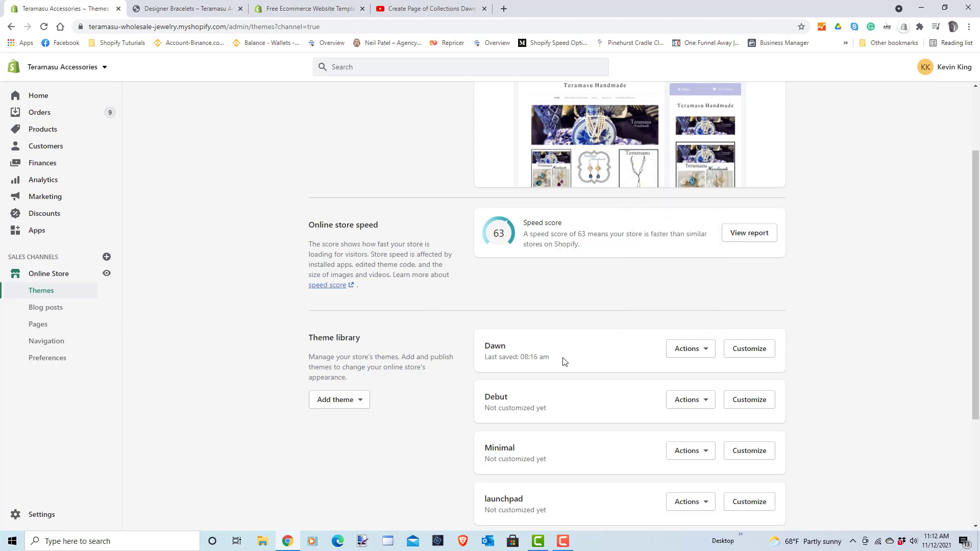
scroll(563, 361, "up", 2)
scroll(562, 361, "down", 2)
scroll(562, 361, "down", 1)
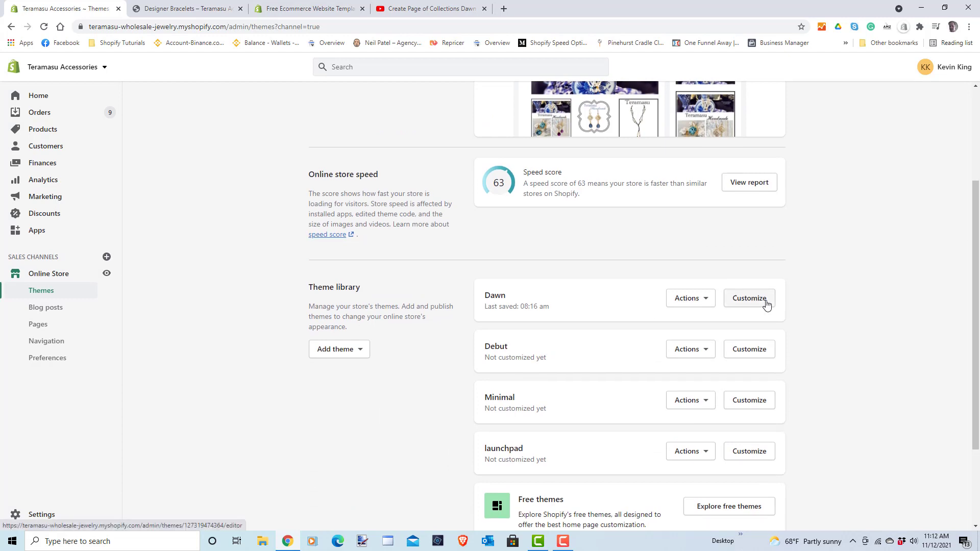
scroll(766, 304, "up", 2)
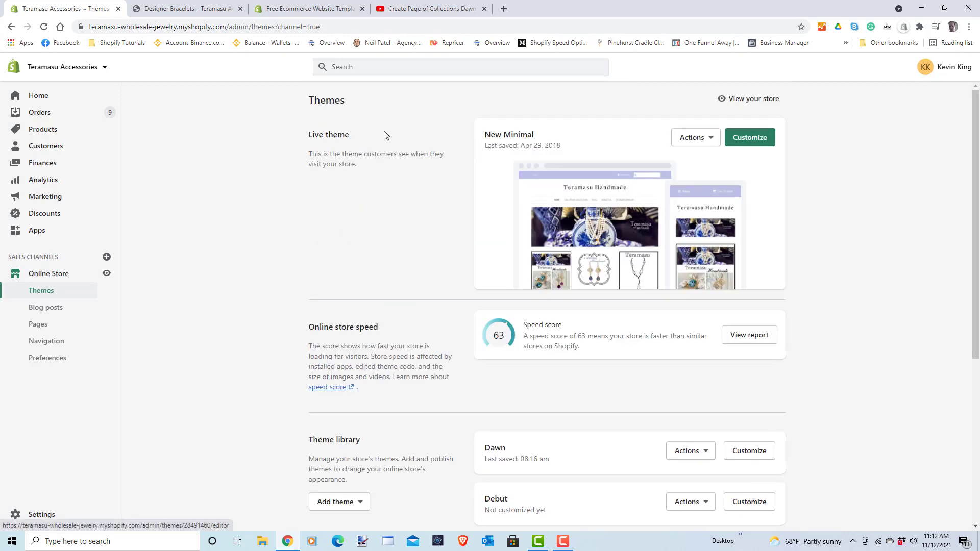
scroll(462, 245, "down", 2)
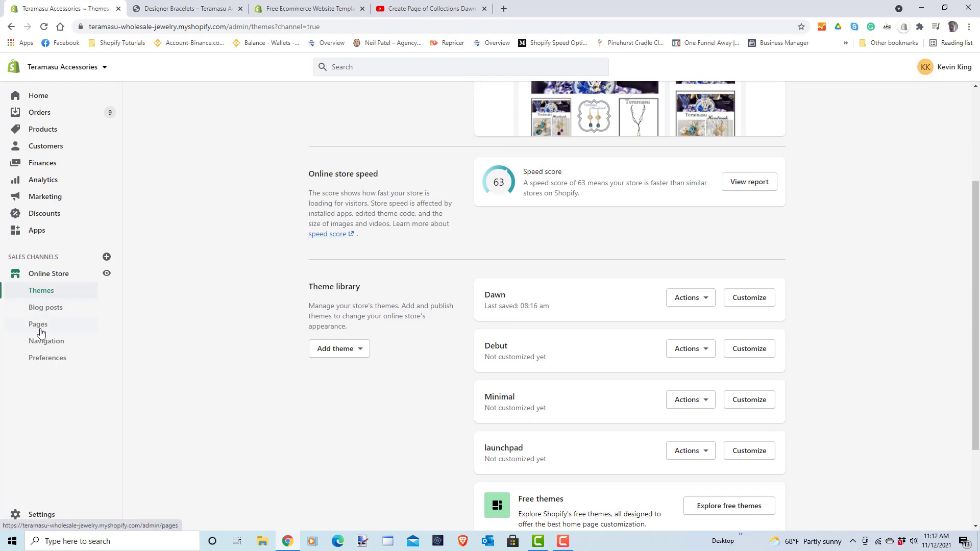
Step: Add and save a page titled 'Shop by Collection', leaving its content empty
left_click(39, 325)
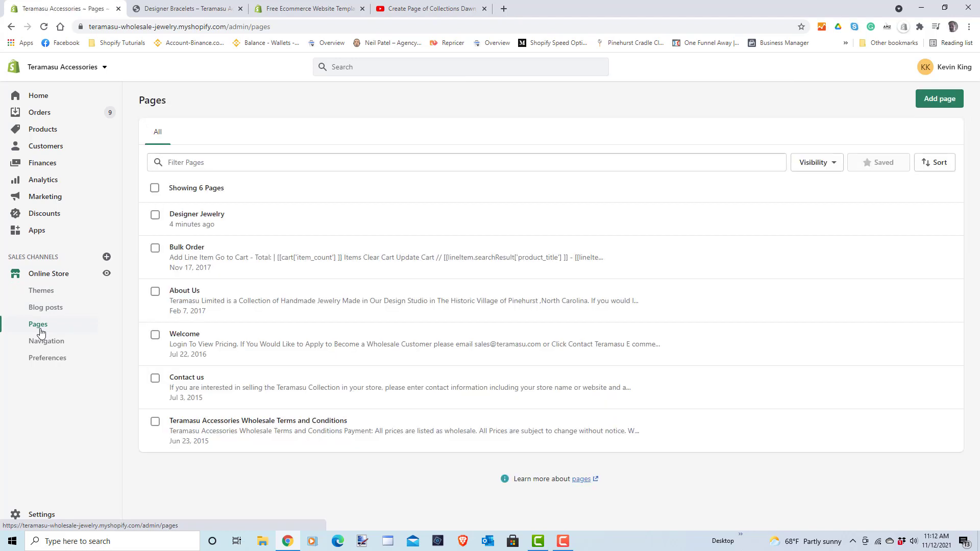
left_click(935, 100)
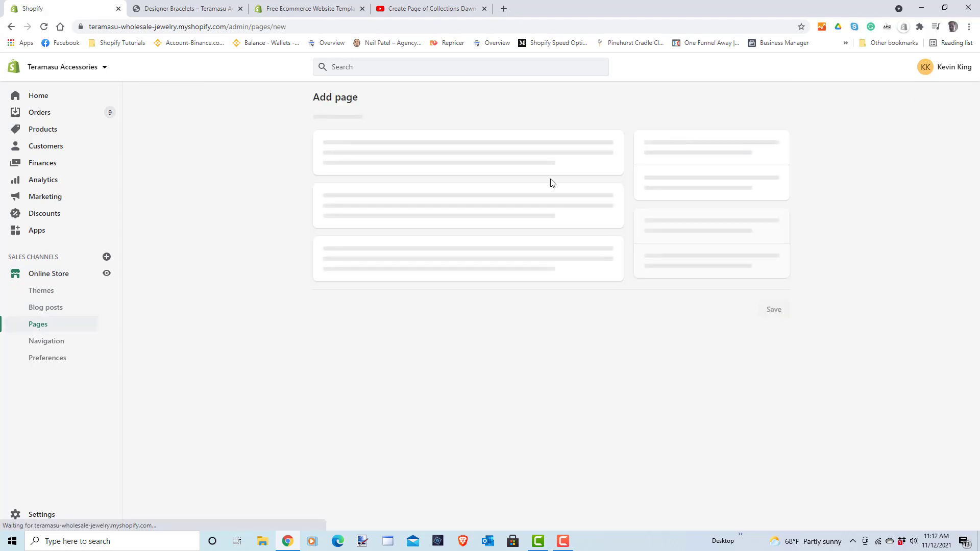
left_click(386, 147)
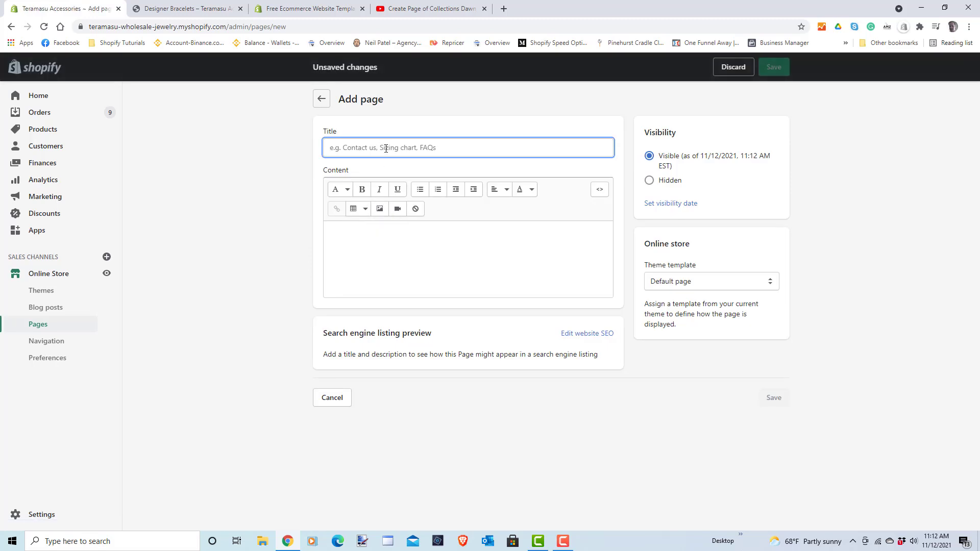
type("Shop by Colle")
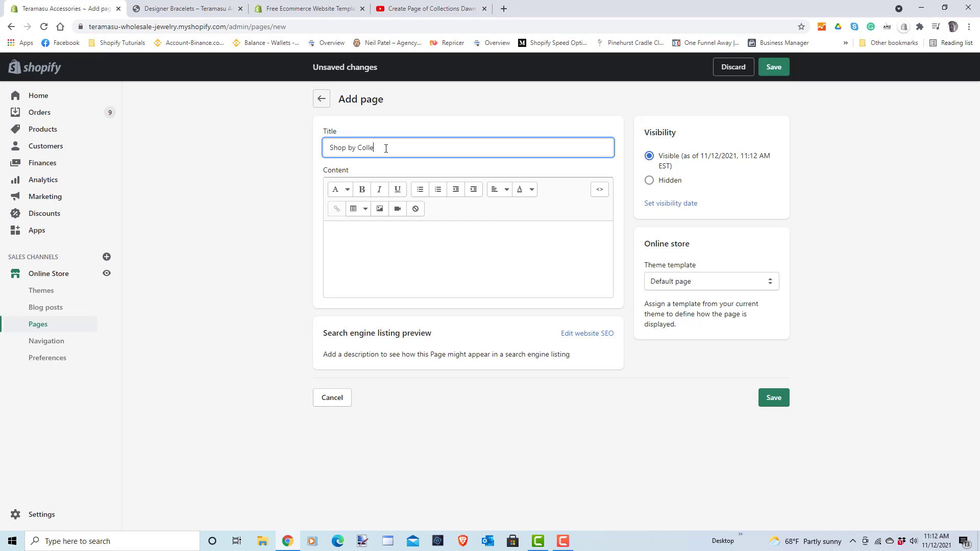
type("ction")
left_click(360, 239)
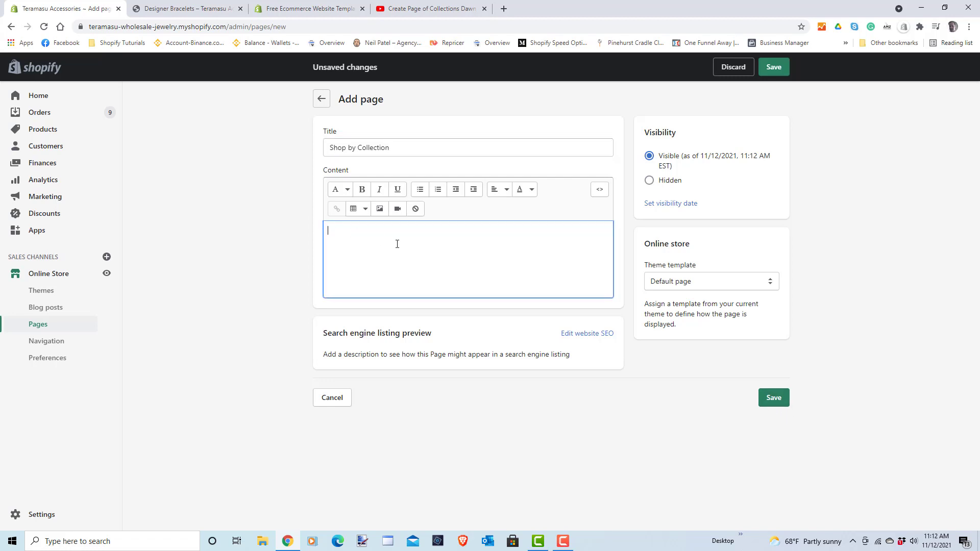
left_click(774, 399)
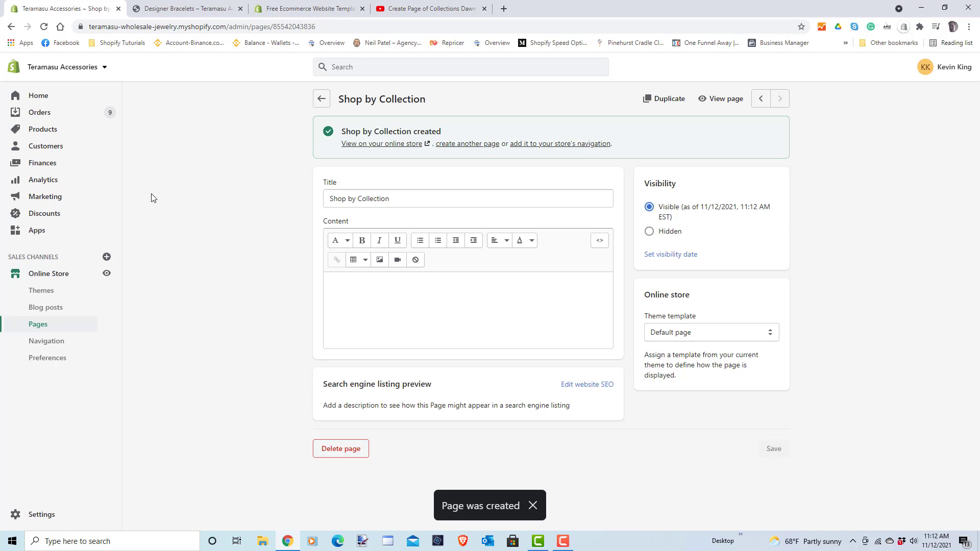
Step: Open the Main Menu from Navigation and collapse its Designer Jewelry submenu
left_click(36, 343)
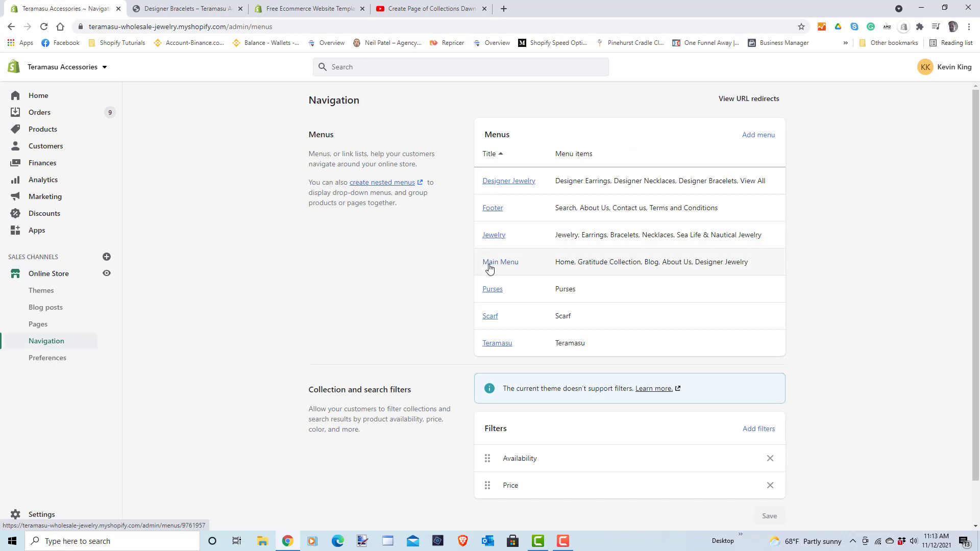
left_click(490, 266)
left_click(209, 7)
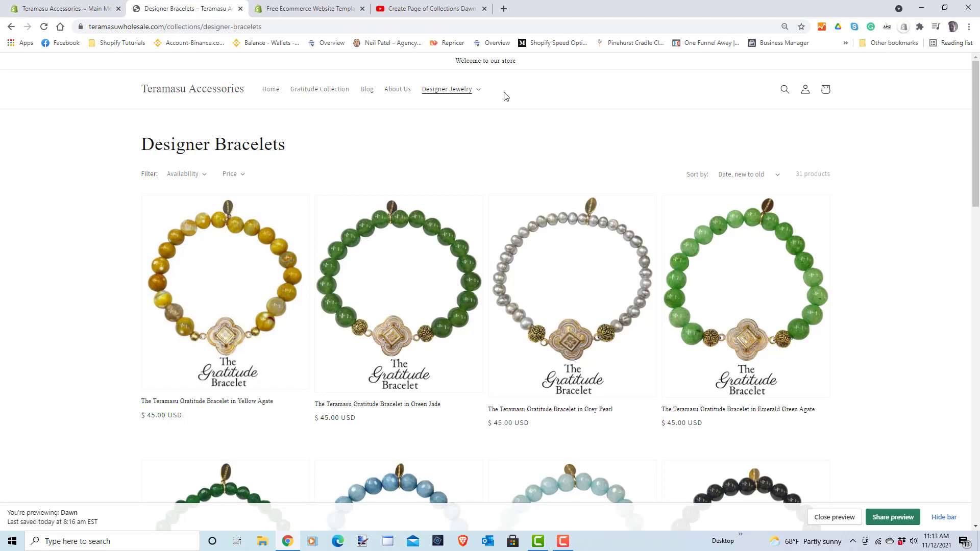
left_click(50, 3)
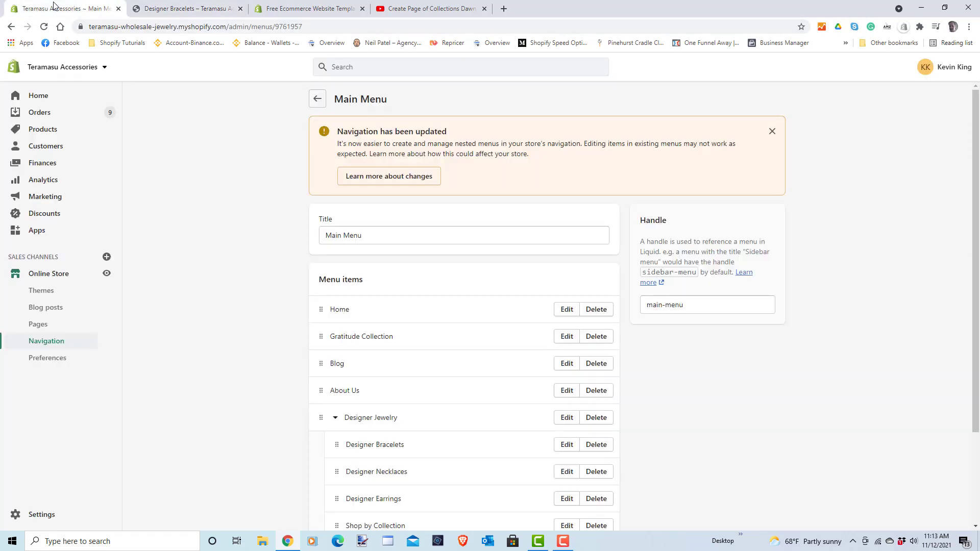
scroll(429, 287, "down", 2)
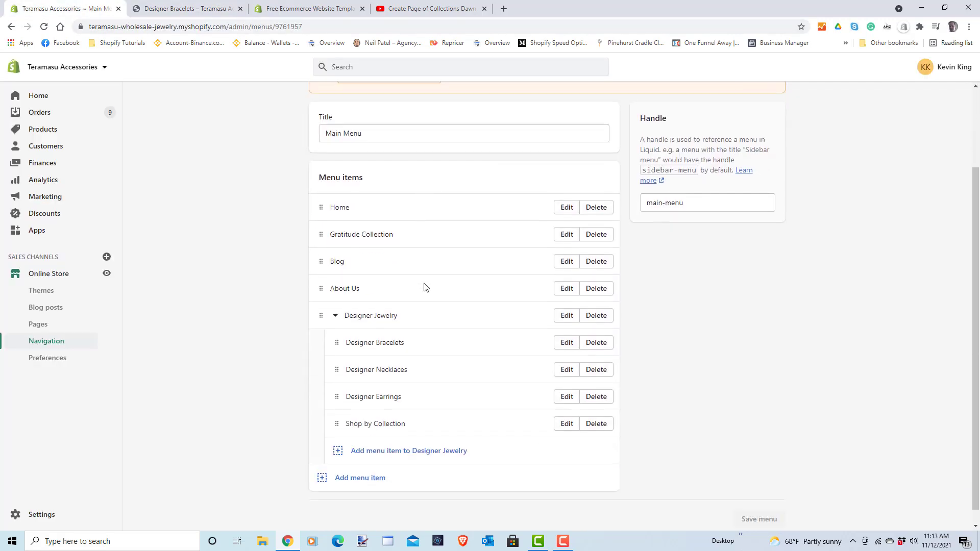
left_click(335, 318)
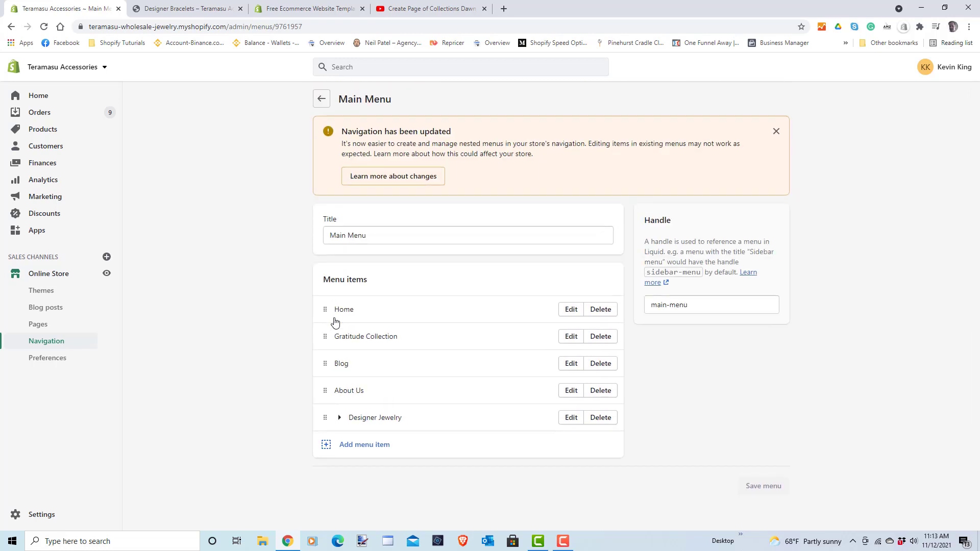
Step: Add a 'Shop by Collection' menu item linked to Pages > Shop by Collection, then save the menu
left_click(327, 448)
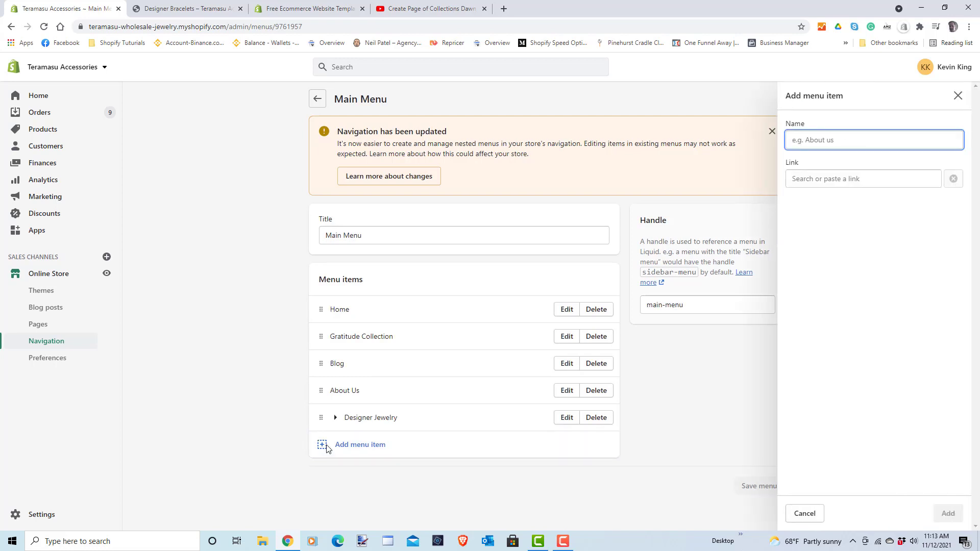
type("Shop by Collec")
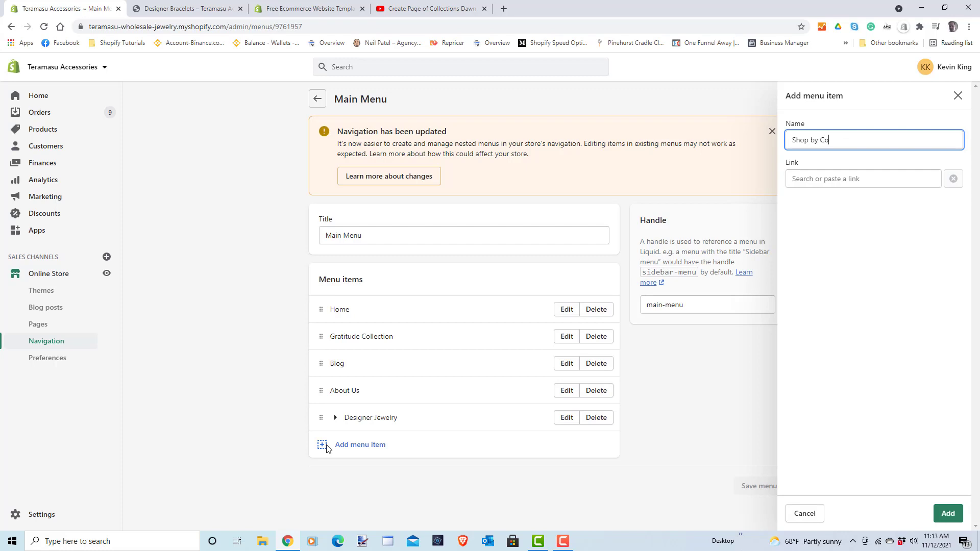
type("tion")
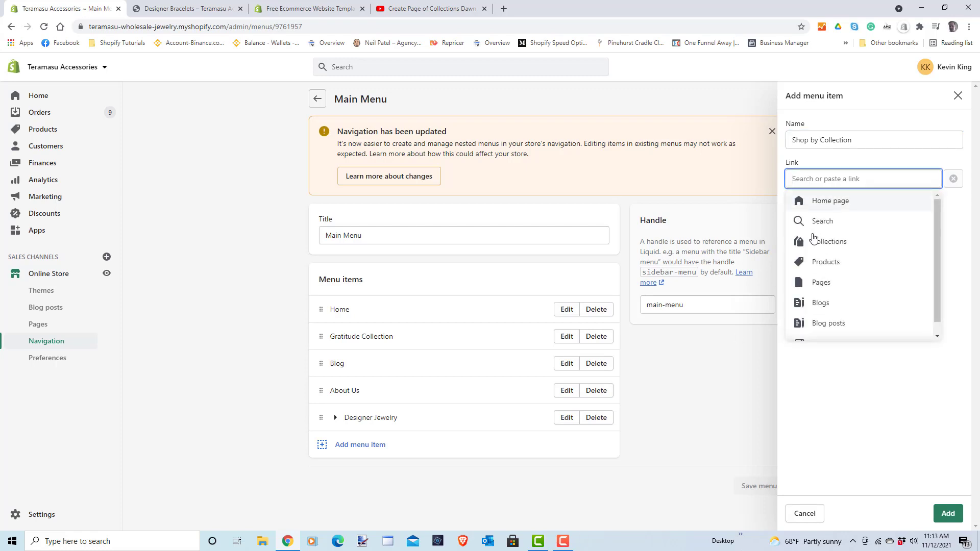
left_click(821, 289)
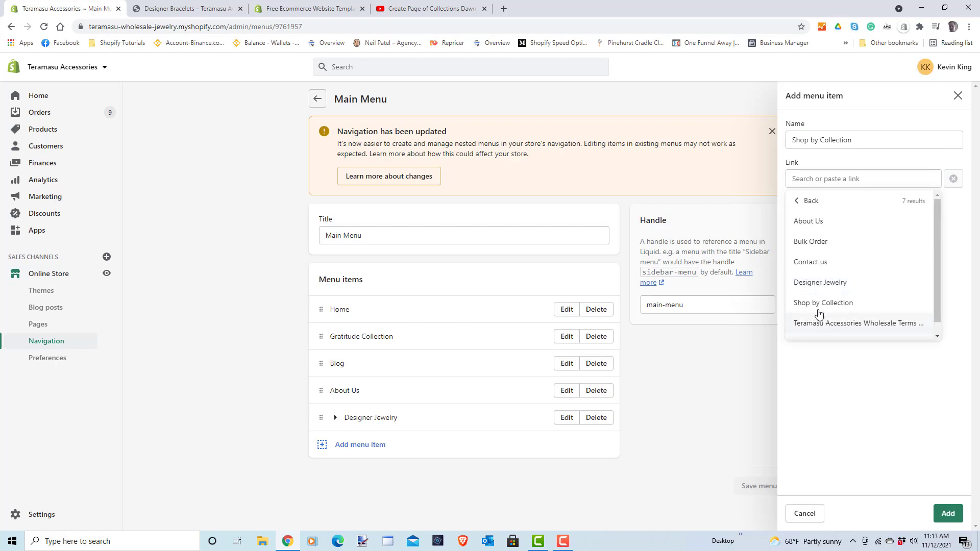
left_click(817, 303)
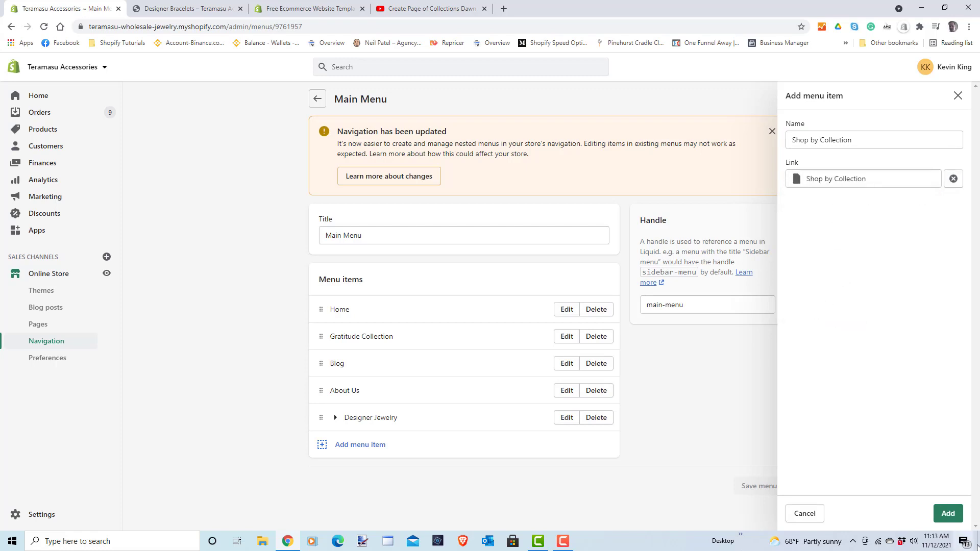
left_click(942, 515)
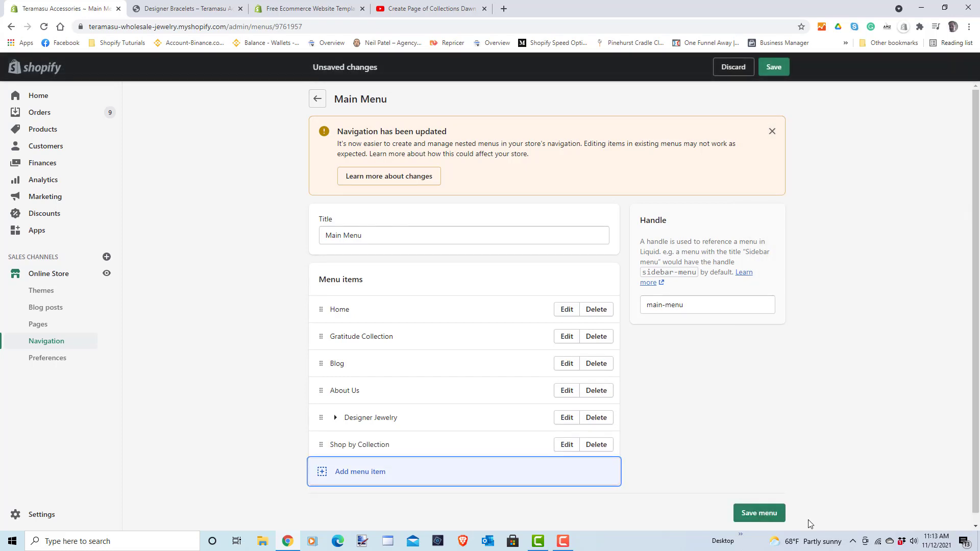
left_click(755, 516)
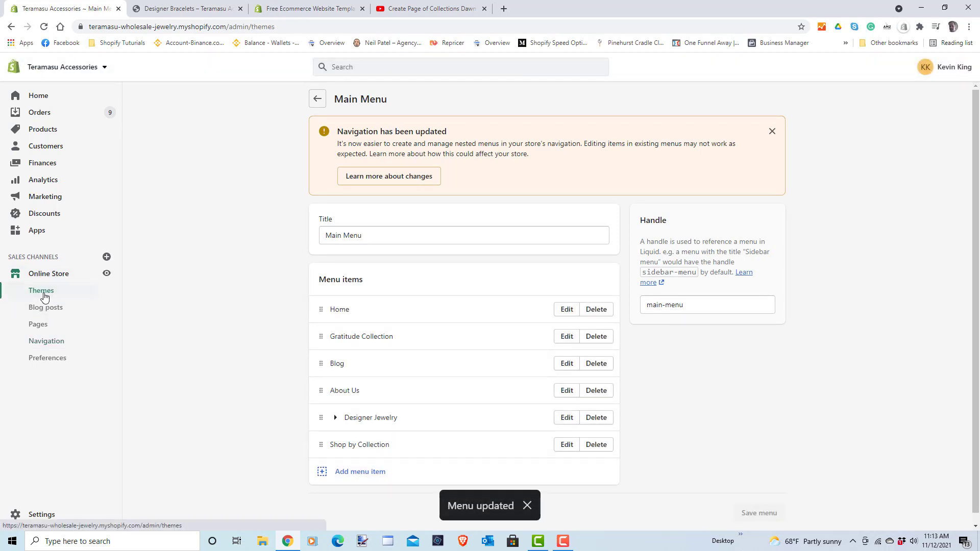
scroll(144, 317, "down", 1)
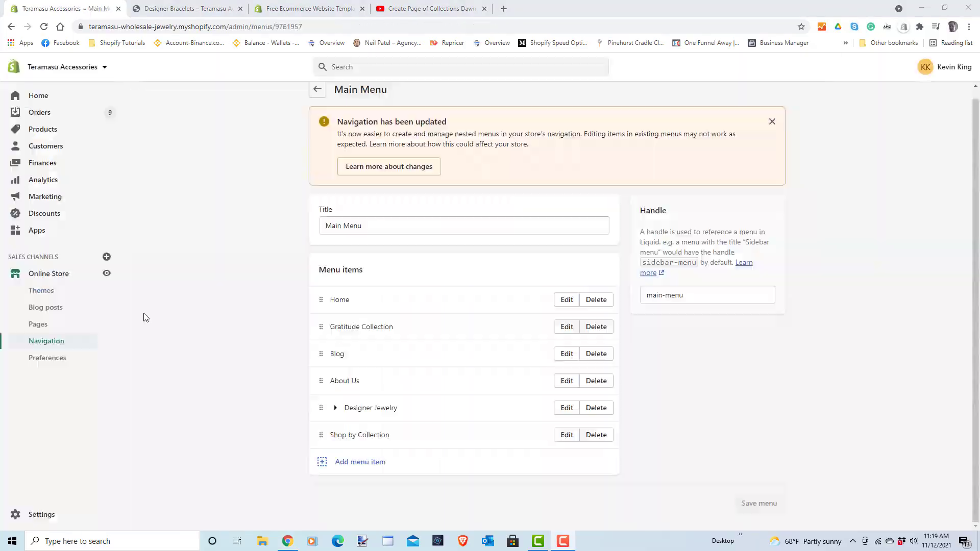
Step: In the Dawn theme editor, add a Collection list section to the Shop by Collection page
left_click(41, 291)
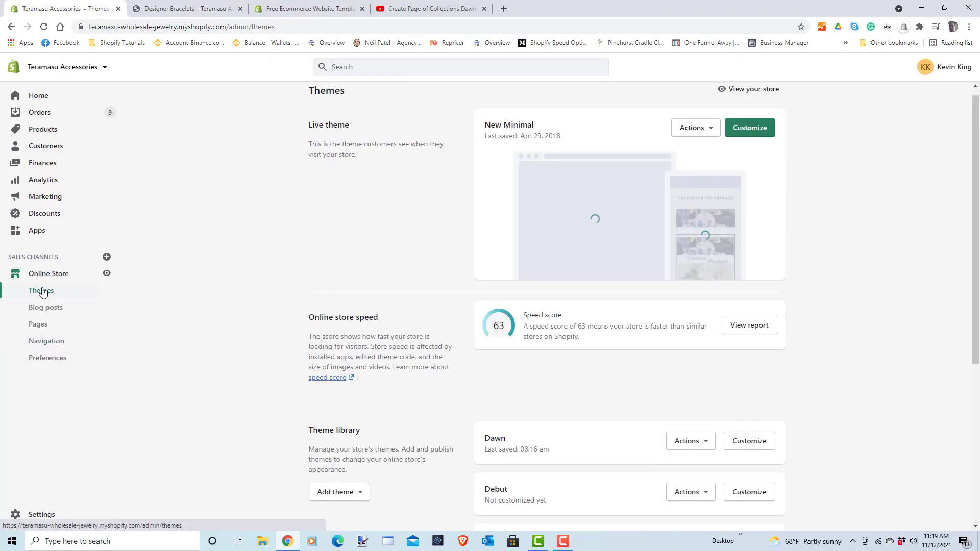
scroll(413, 354, "down", 1)
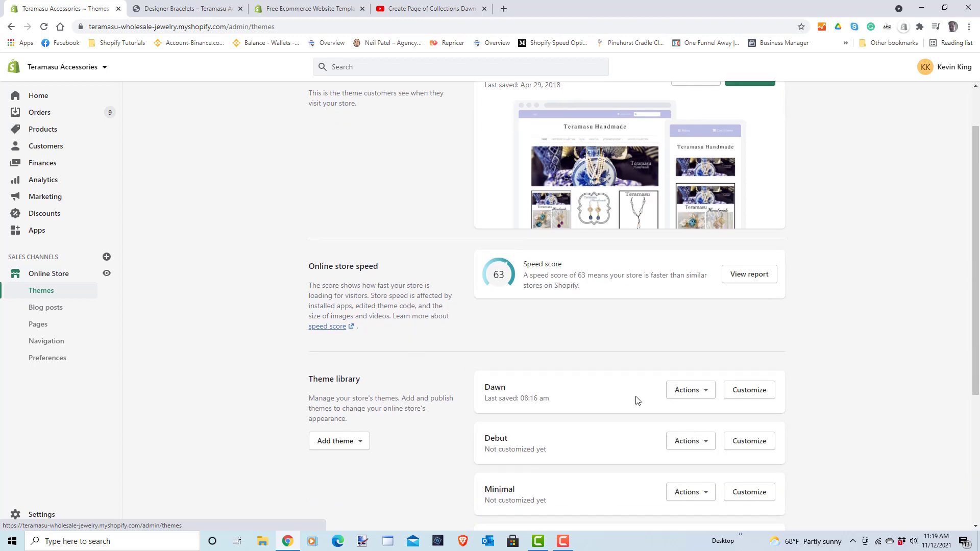
left_click(750, 392)
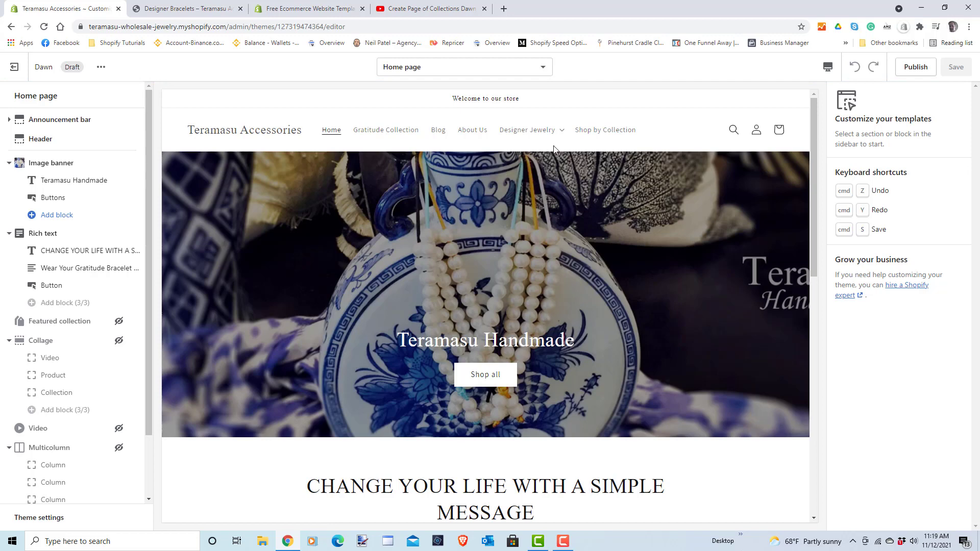
left_click(604, 131)
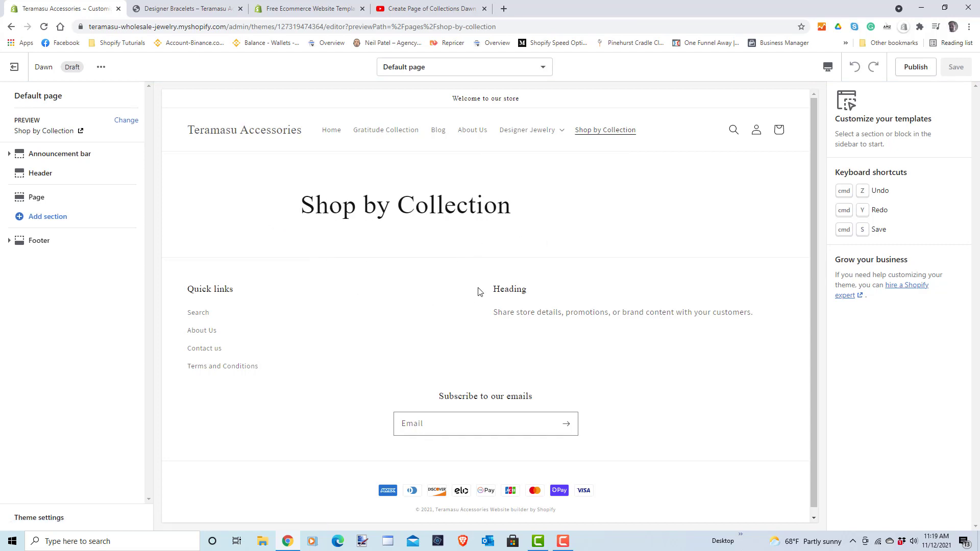
left_click(35, 221)
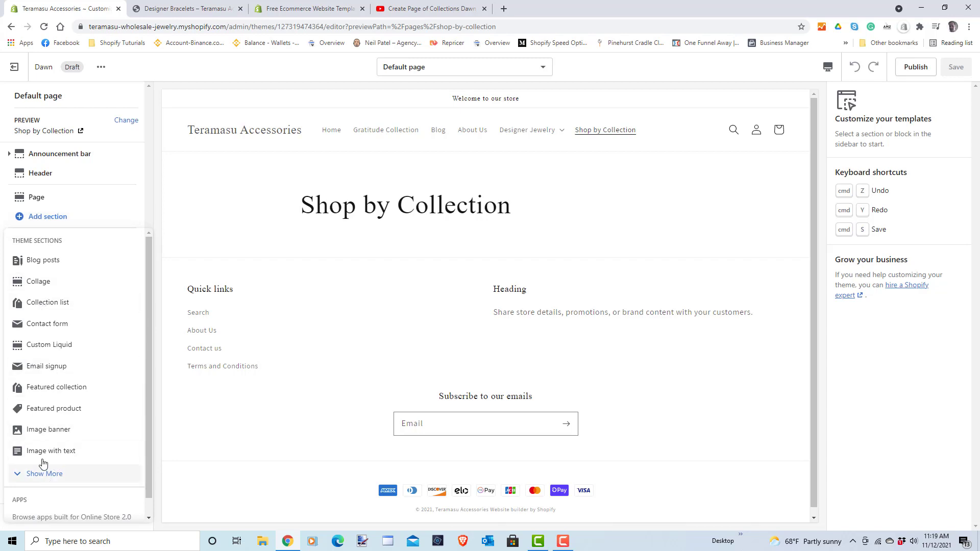
left_click(44, 307)
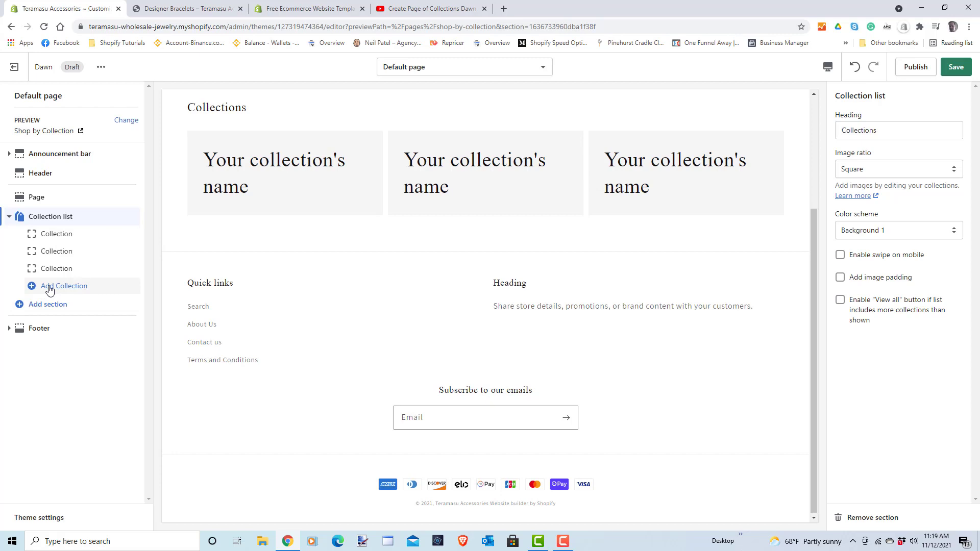
Step: Assign Designer Earrings to the first collection card
left_click(49, 237)
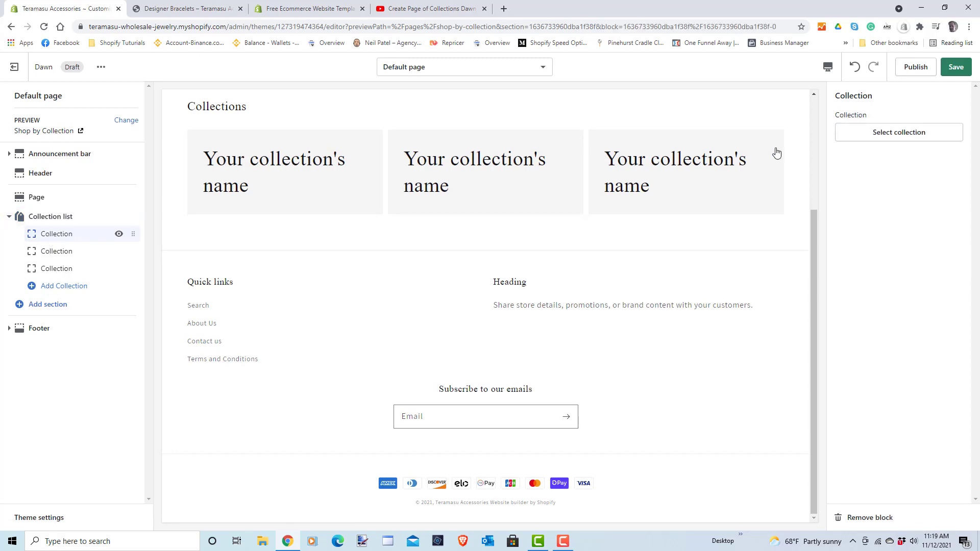
left_click(887, 136)
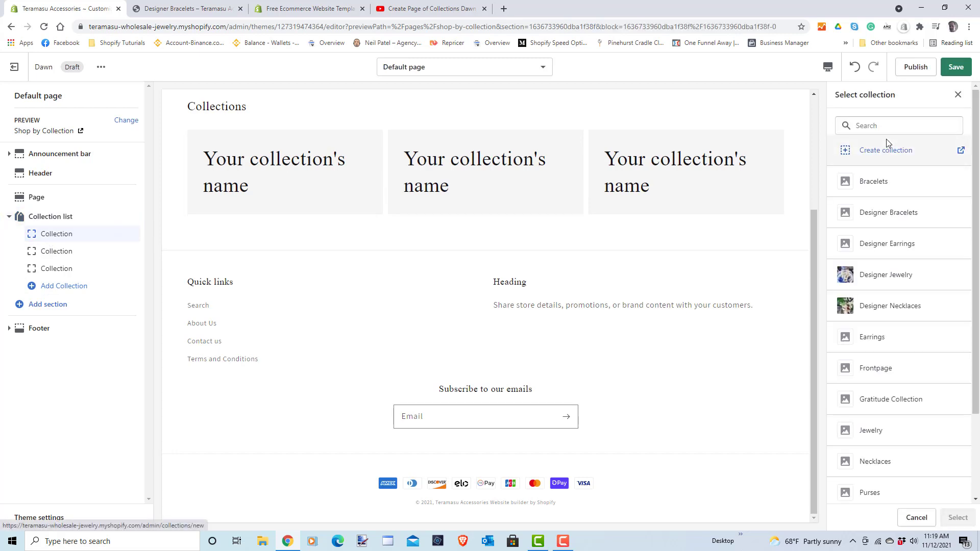
mouse_move(889, 244)
left_click(875, 247)
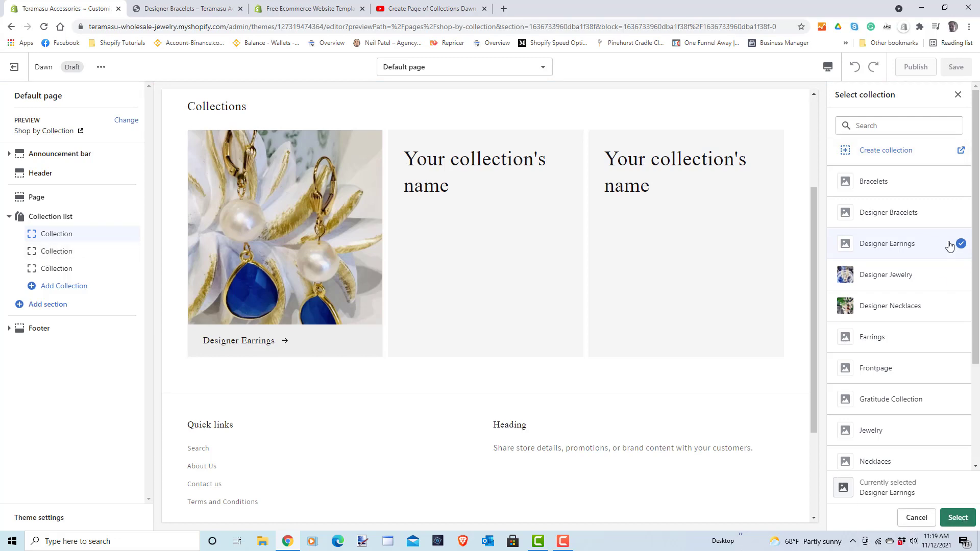
left_click(958, 518)
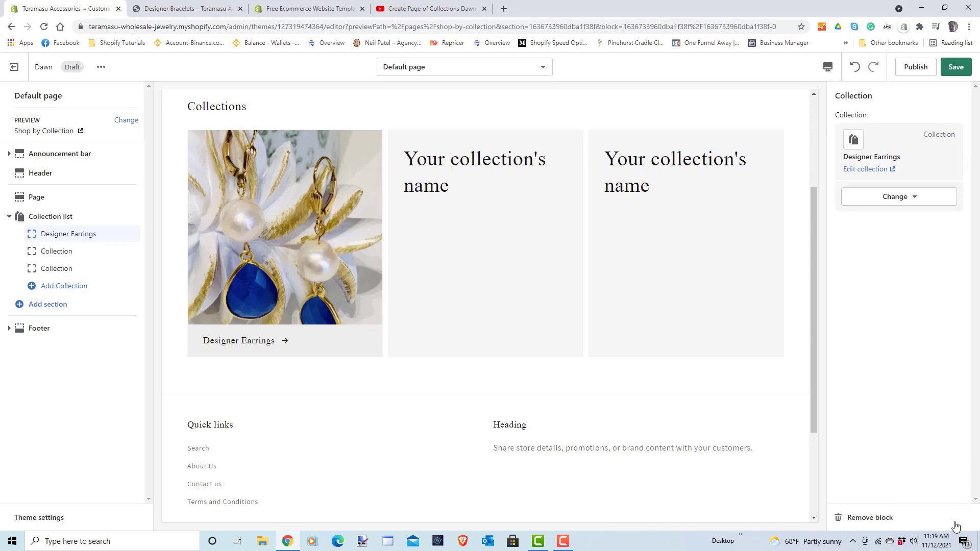
Step: Assign Designer Necklaces to the second collection card
left_click(56, 252)
left_click(904, 132)
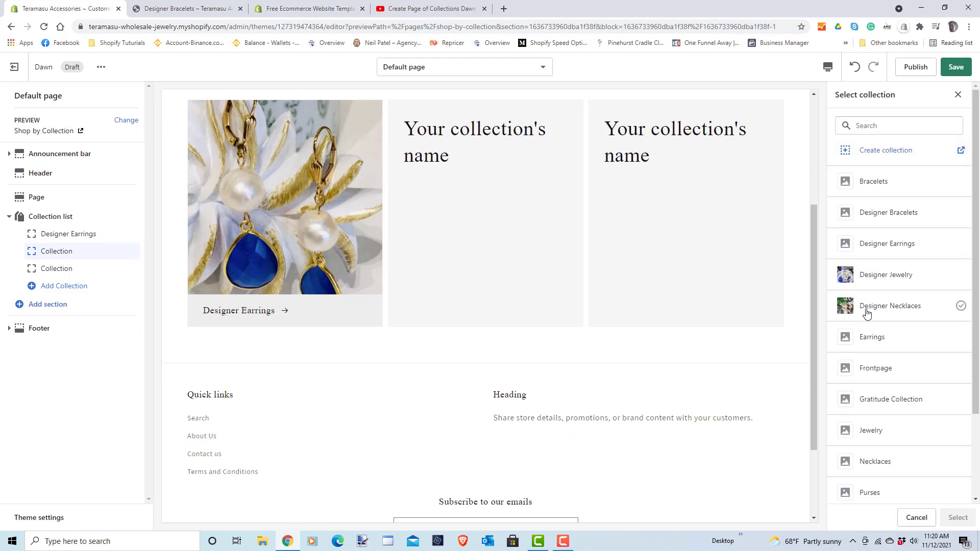
left_click(867, 310)
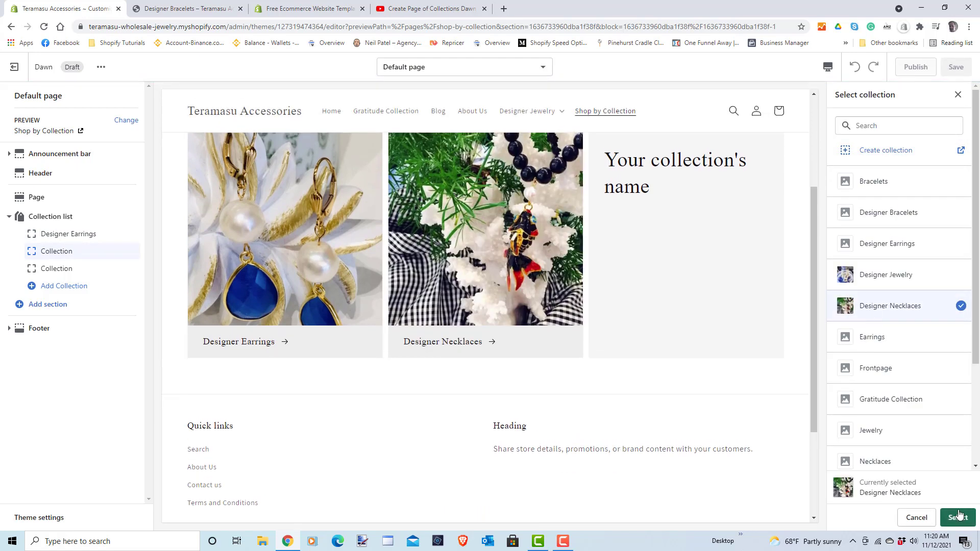
left_click(957, 518)
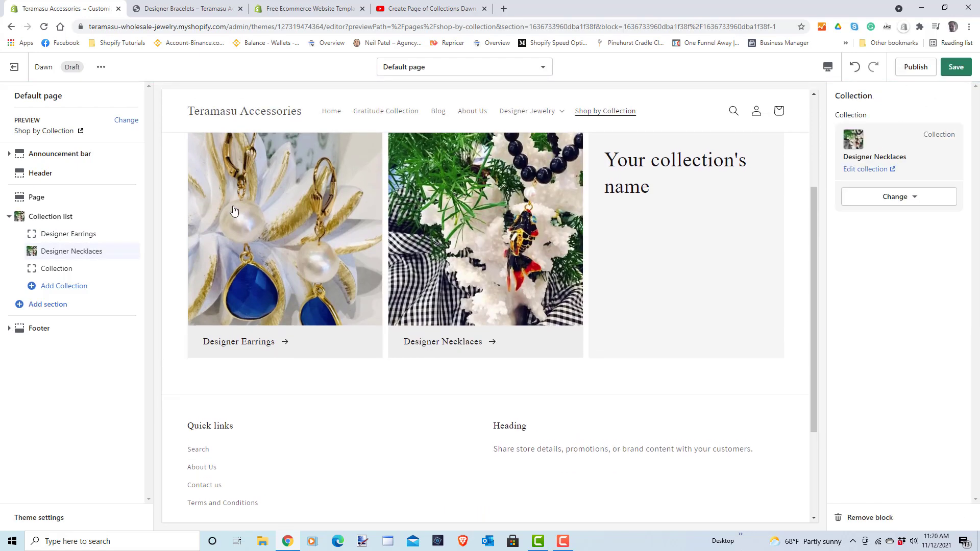
Step: Assign Designer Bracelets to the third collection card and save the page
left_click(49, 270)
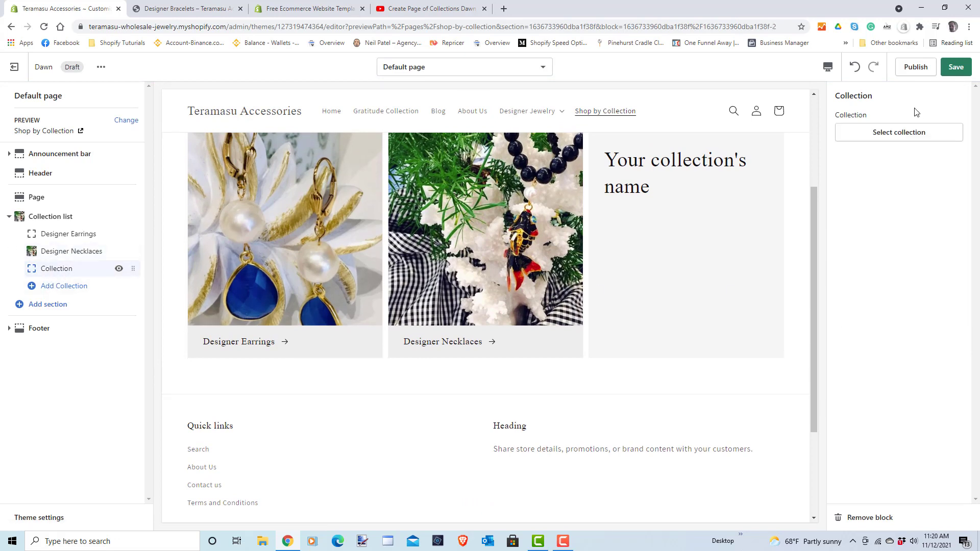
left_click(895, 134)
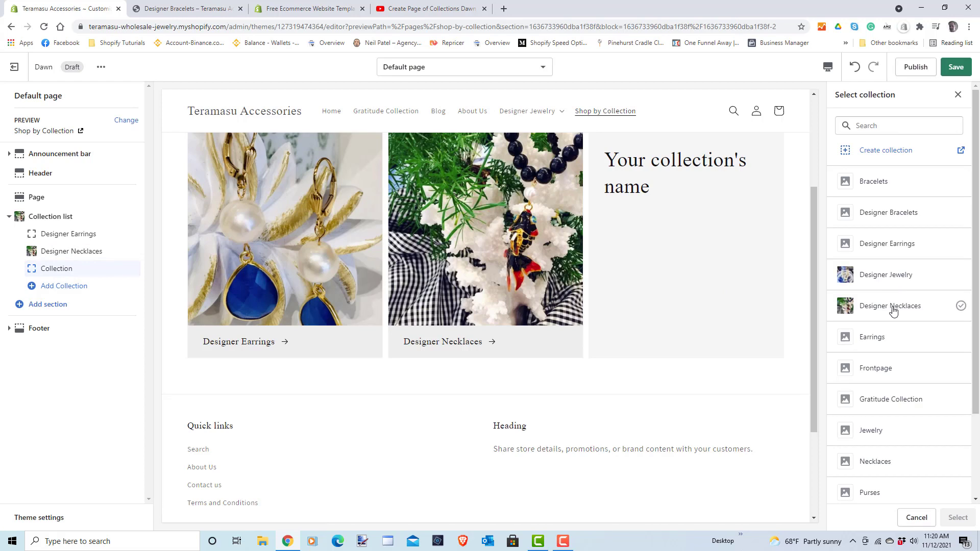
left_click(882, 245)
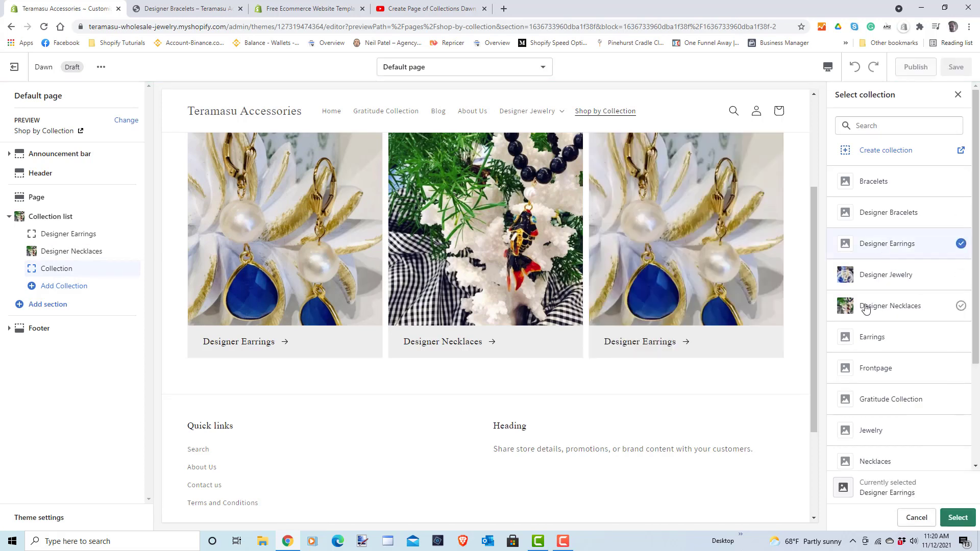
left_click(874, 221)
left_click(959, 519)
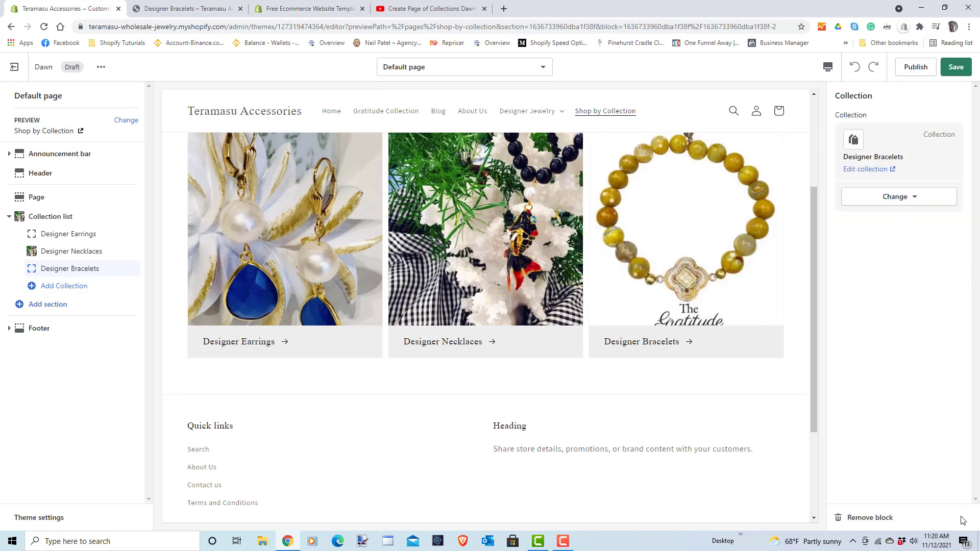
left_click(956, 68)
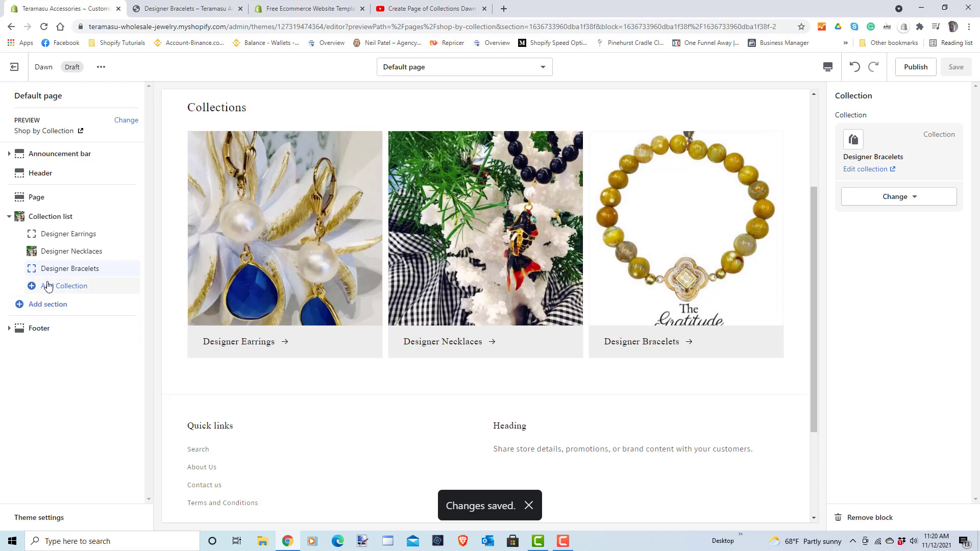
Step: Set the heading to 'Shop Collections', keeping Square image ratio and Background 1 colours, and save
left_click(45, 221)
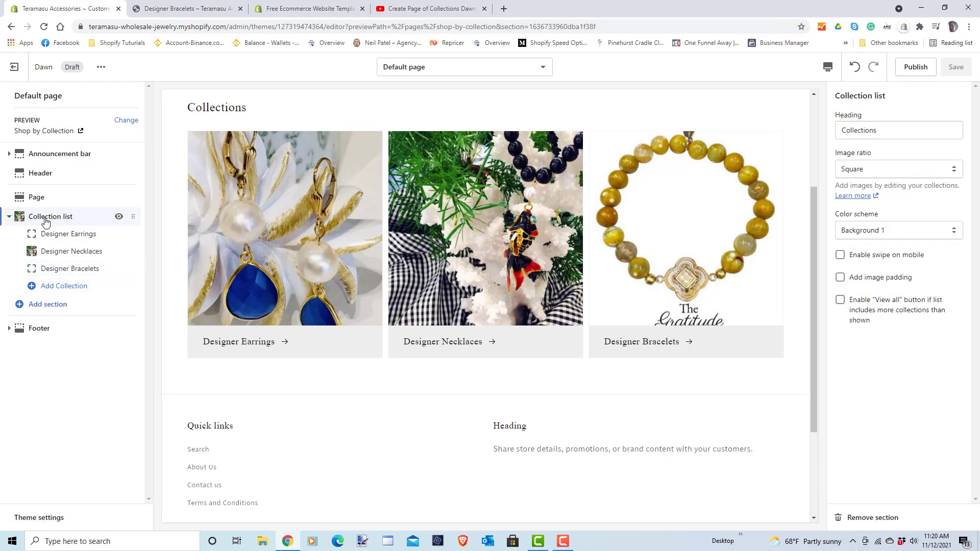
left_click(952, 175)
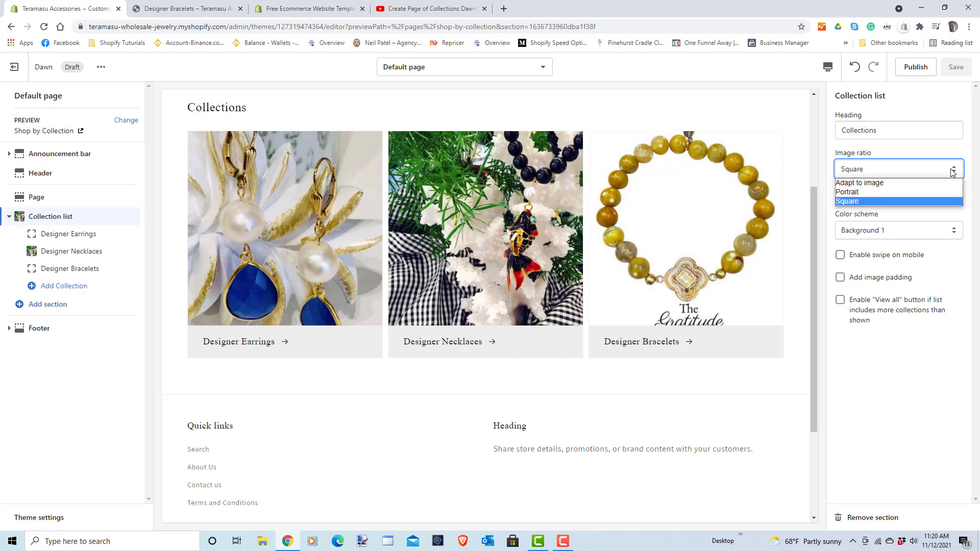
left_click(953, 171)
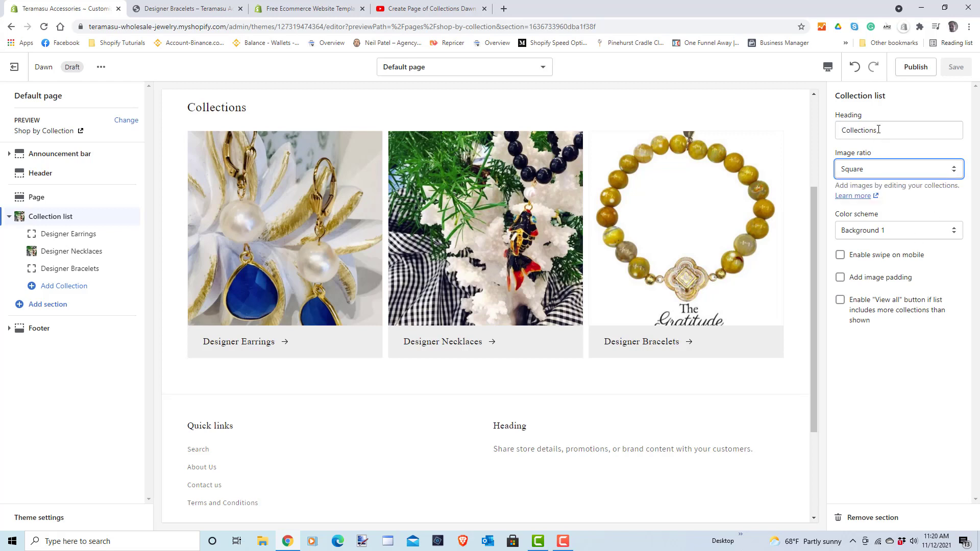
left_click(842, 131)
type("Shop")
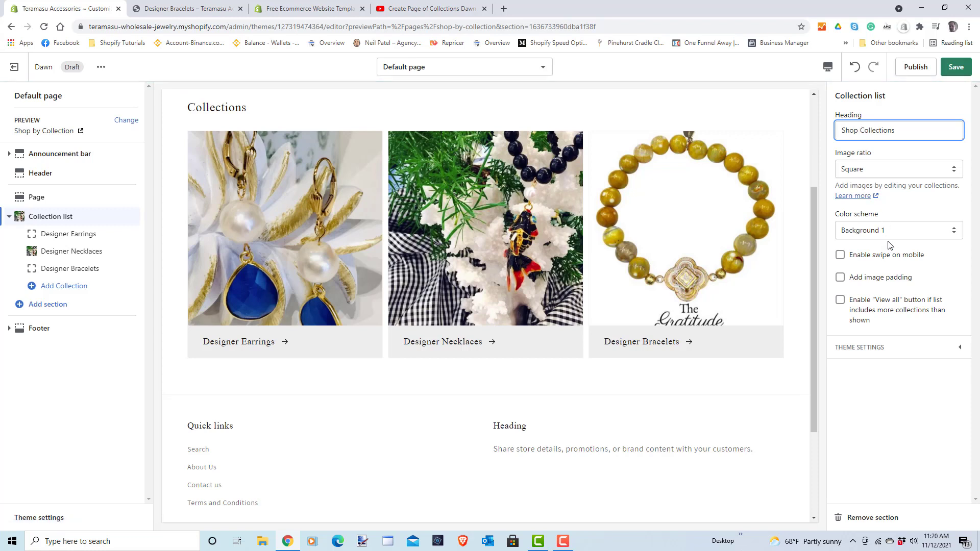
left_click(891, 232)
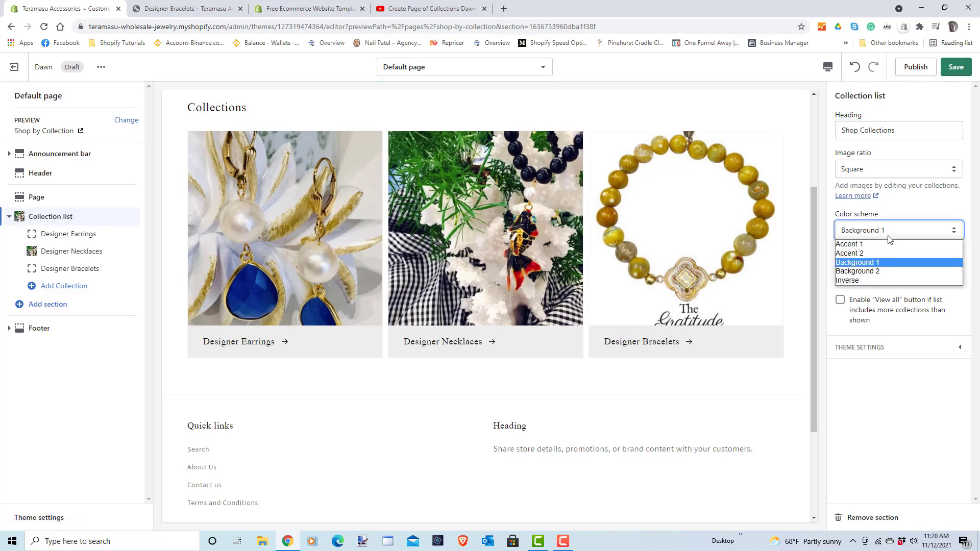
left_click(889, 235)
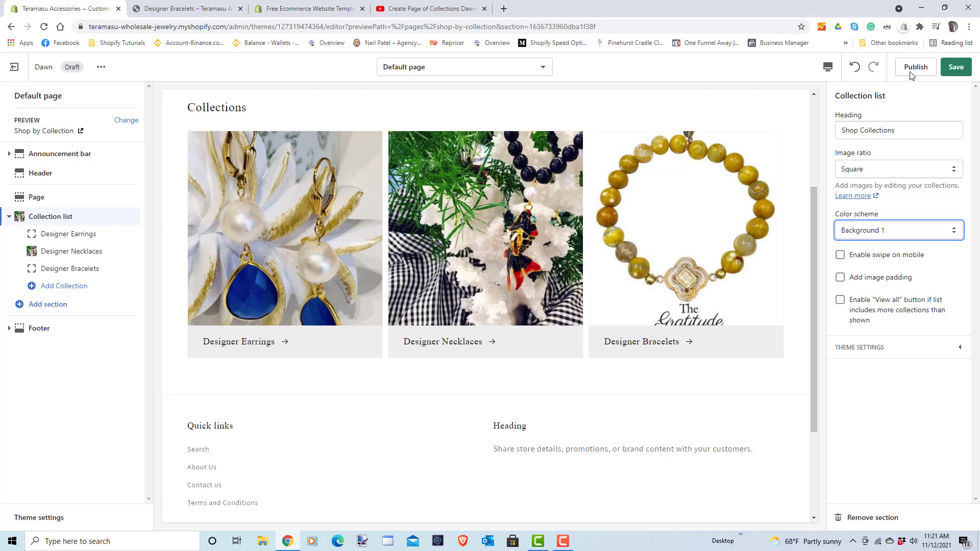
left_click(956, 67)
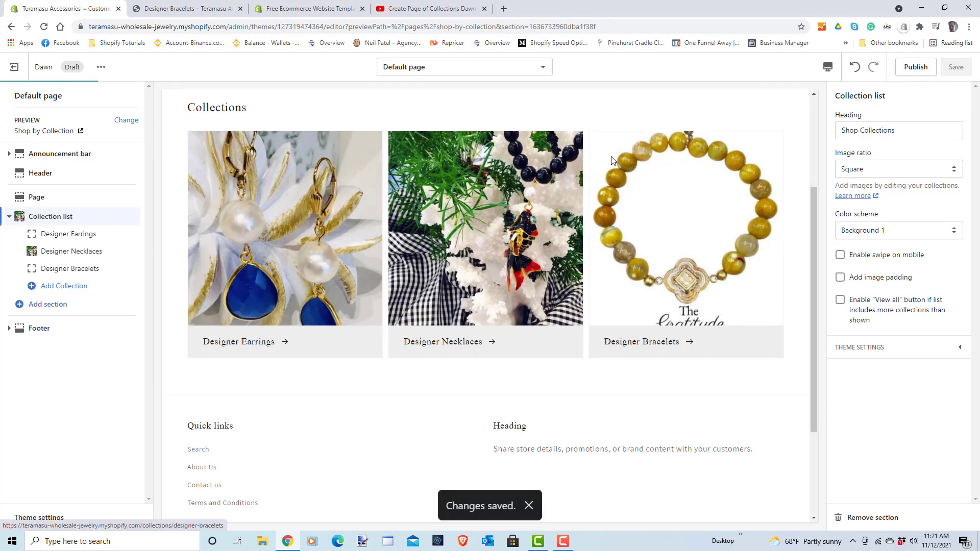
scroll(612, 161, "up", 2)
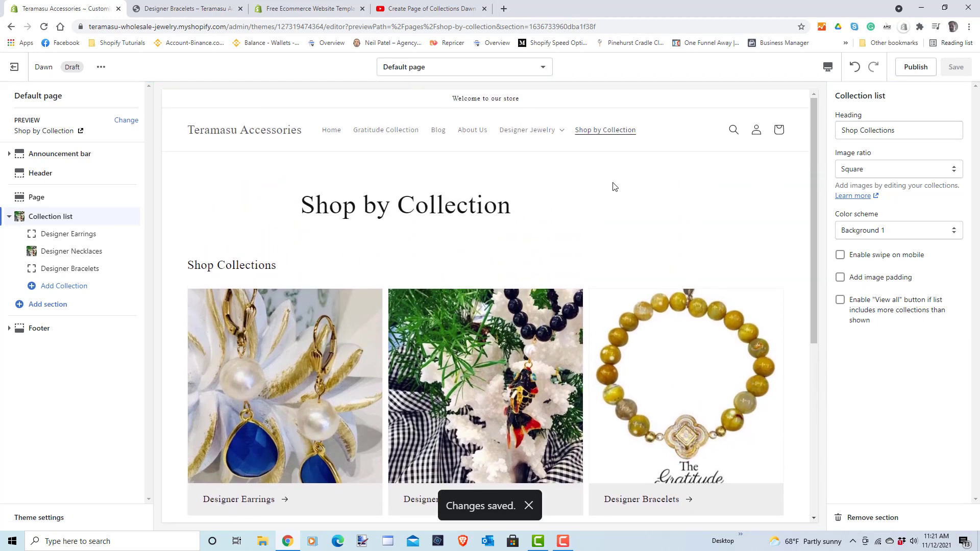
Step: Preview the page in Mobile, Desktop and Fullscreen views, ending back on Mobile
left_click(826, 68)
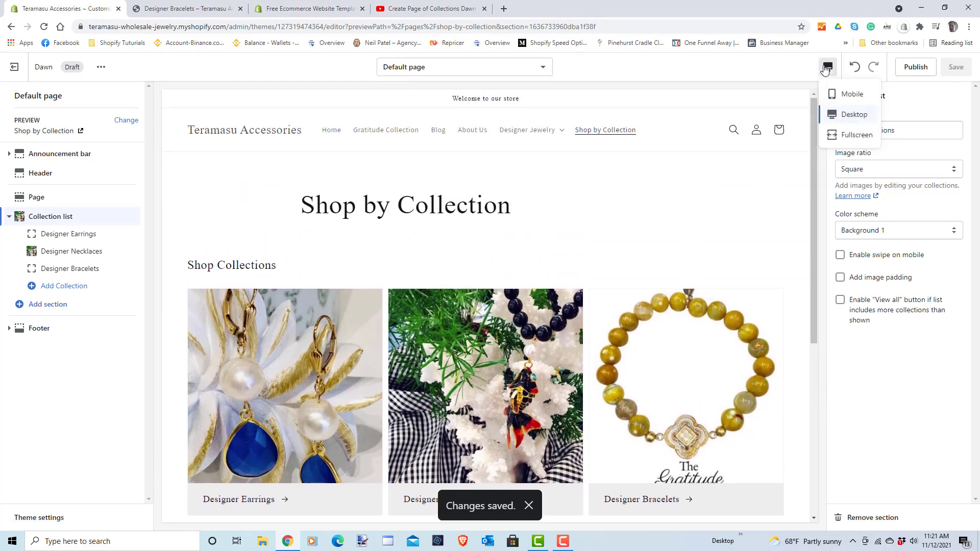
left_click(849, 94)
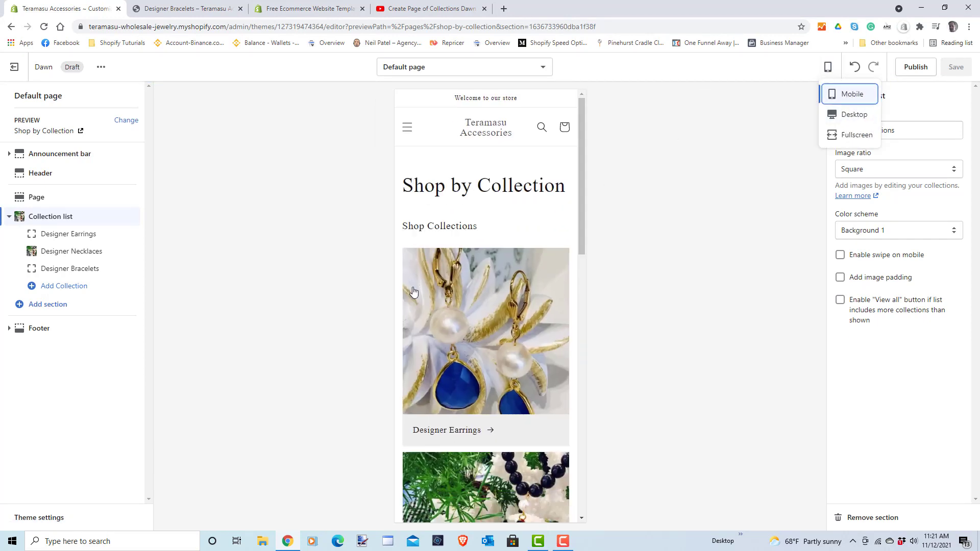
scroll(414, 293, "down", 1)
scroll(429, 163, "down", 1)
scroll(429, 169, "up", 1)
scroll(431, 192, "down", 2)
scroll(432, 207, "down", 4)
scroll(431, 207, "down", 3)
scroll(460, 192, "up", 10)
left_click(846, 115)
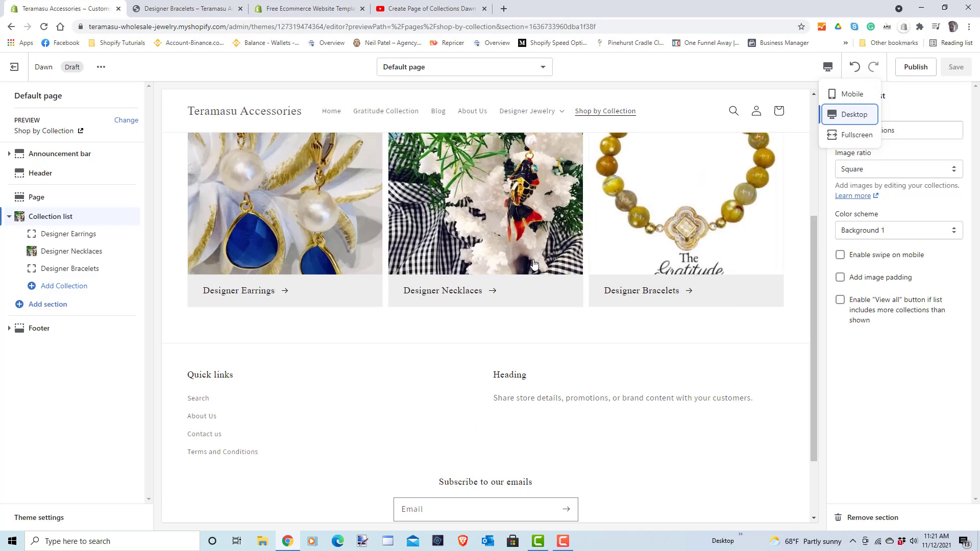
left_click(851, 135)
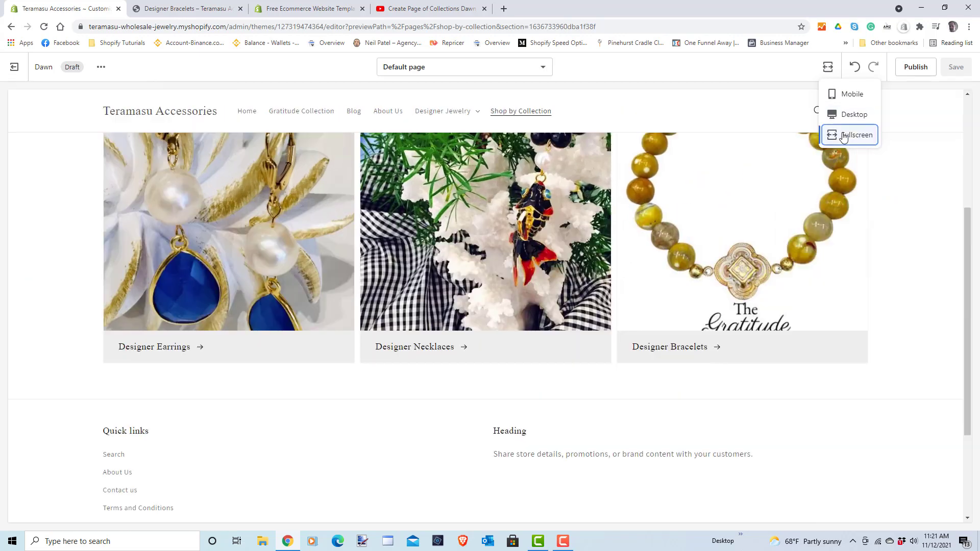
scroll(612, 219, "up", 2)
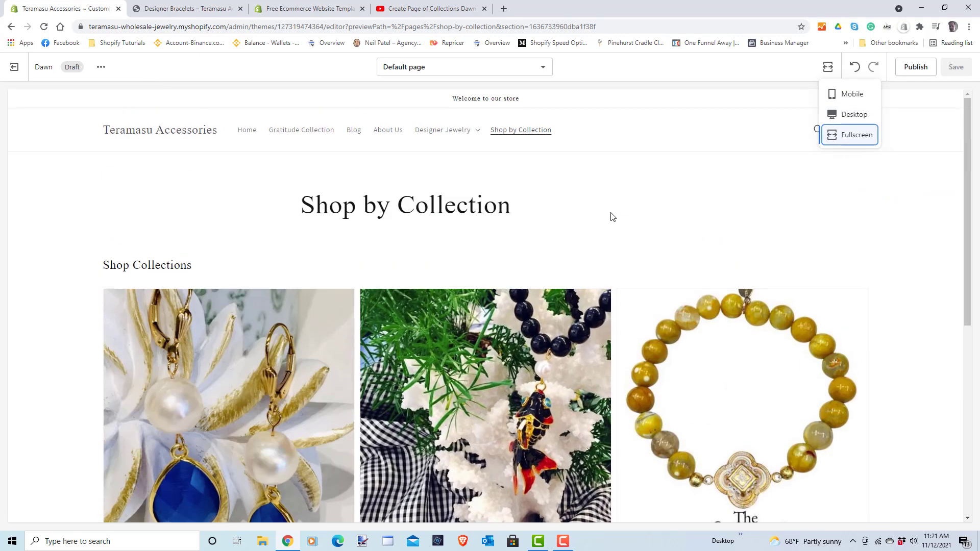
scroll(612, 217, "down", 4)
scroll(801, 199, "up", 4)
left_click(855, 95)
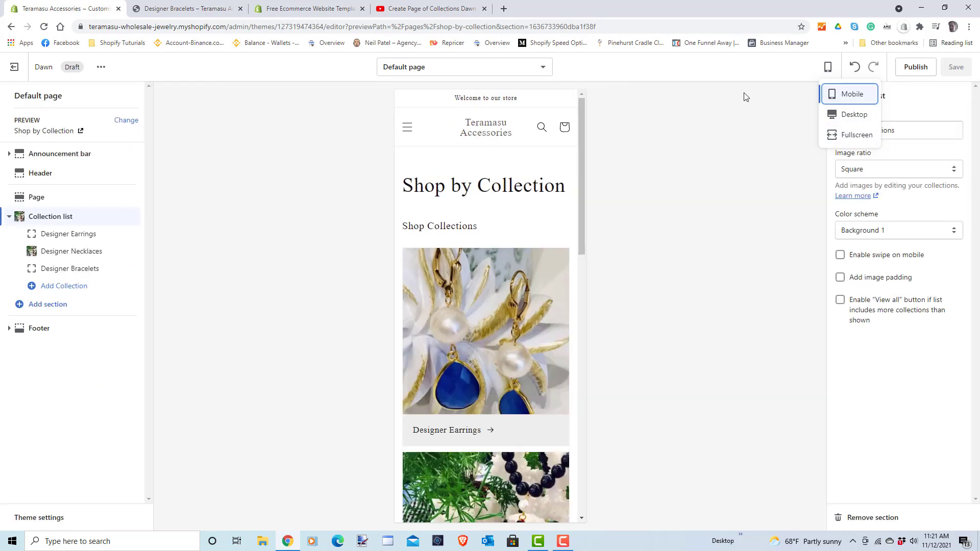